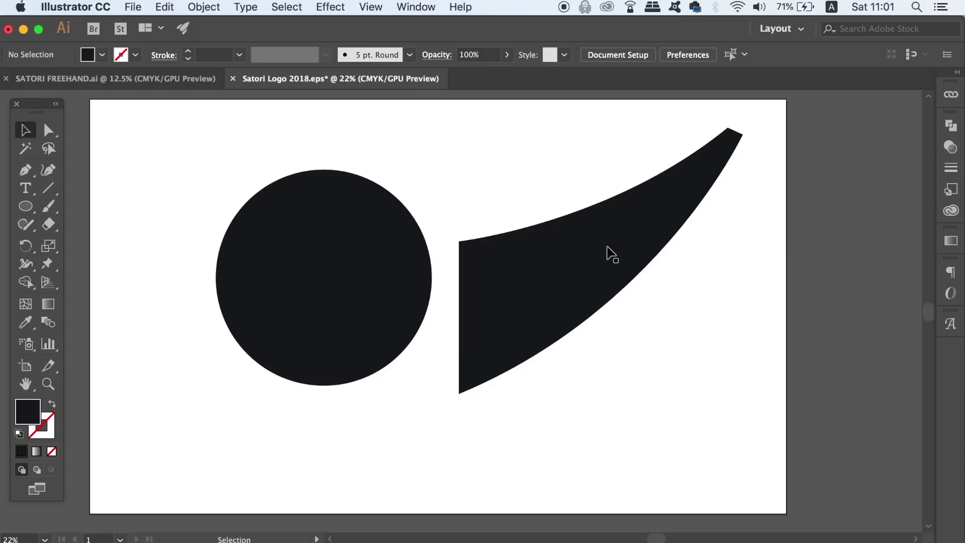
Fill the curved wedge with white sampled from the artboard using the Eyedropper.
click(609, 252)
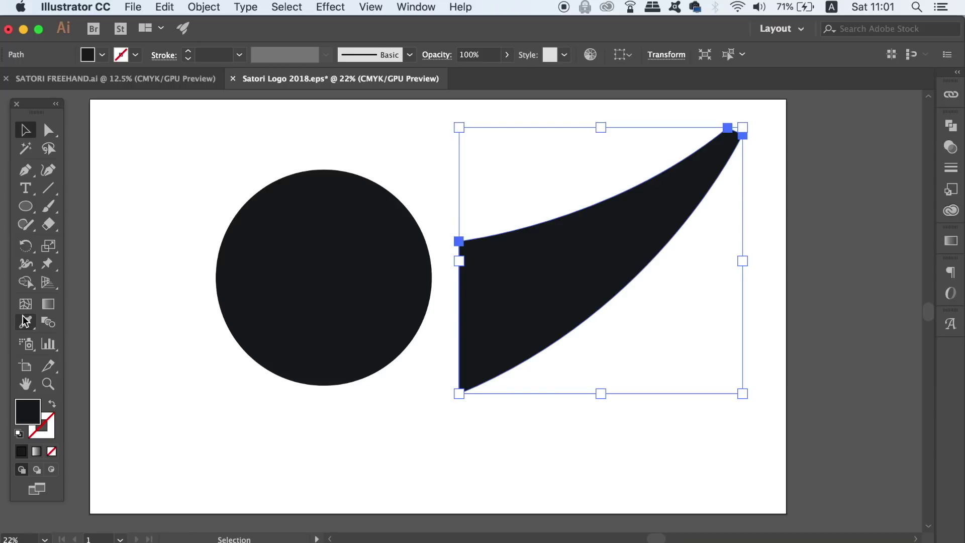
click(25, 323)
click(129, 312)
Drag the white wedge across the black circle and fine-tune its position.
click(25, 129)
drag(523, 287, 280, 315)
click(576, 310)
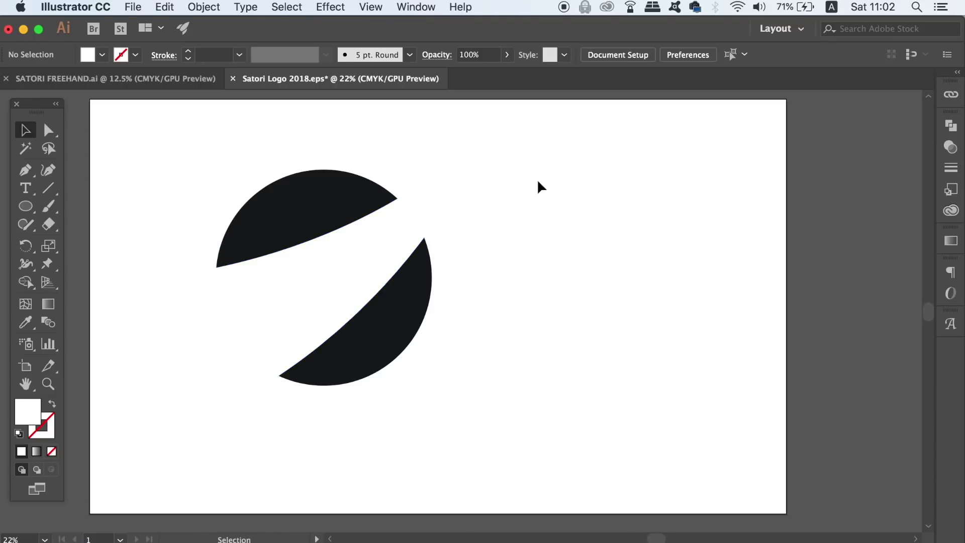
mouse_move(340, 286)
mouse_down()
mouse_move(344, 297)
mouse_move(336, 279)
mouse_up()
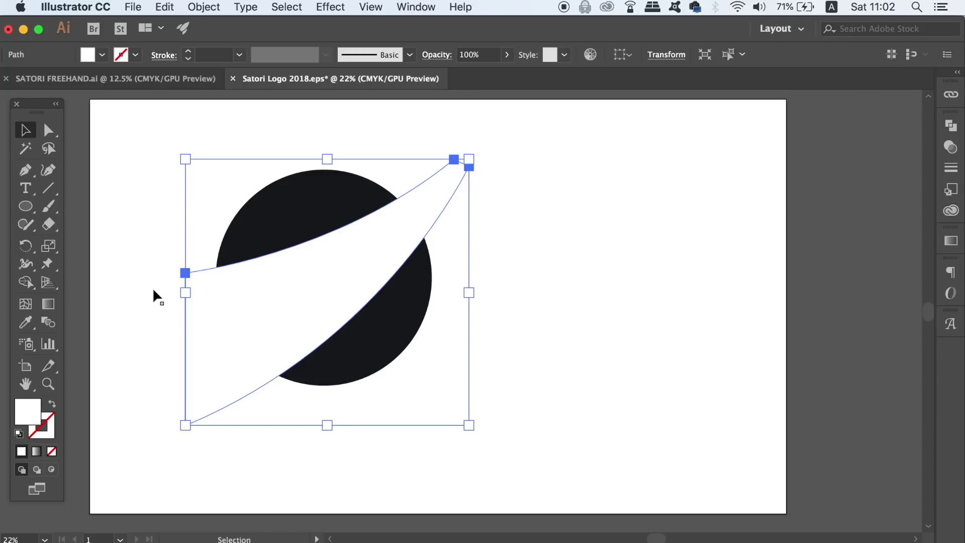
Fill the wedge with the circle's black using the Eyedropper.
click(25, 322)
click(318, 201)
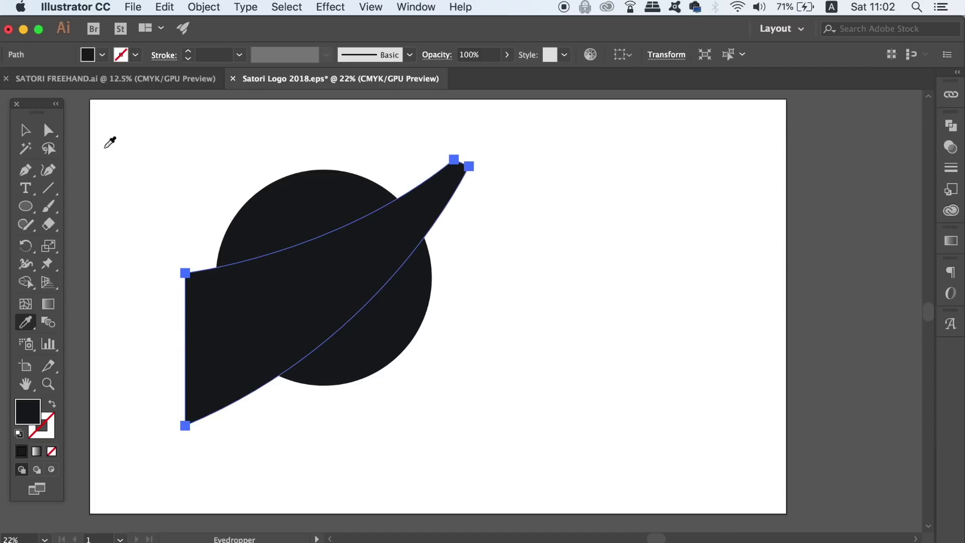
click(25, 129)
Subtract the wedge from the circle with Pathfinder Minus Front, then move the result.
shift+click(405, 303)
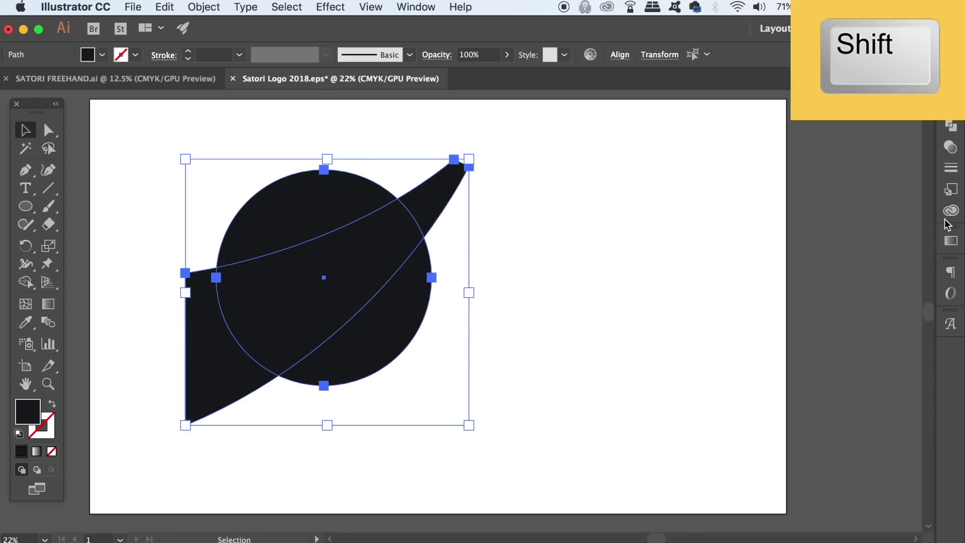
click(951, 125)
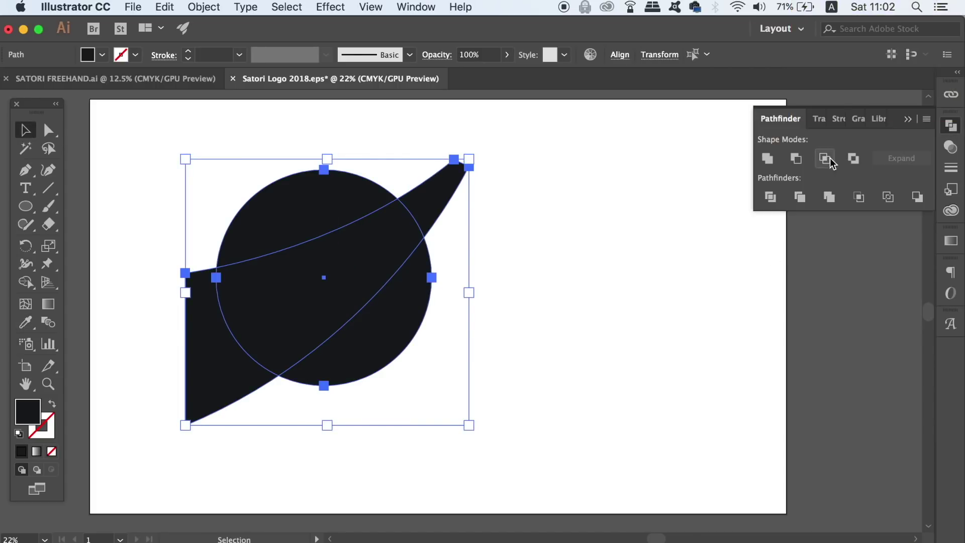
click(796, 159)
click(669, 255)
drag(272, 199, 297, 211)
Undo the move and the subtraction to restore the overlapping circle and wedge.
key(a)
key(super+z)
key(super+z)
key(super+z)
key(super+z)
click(530, 213)
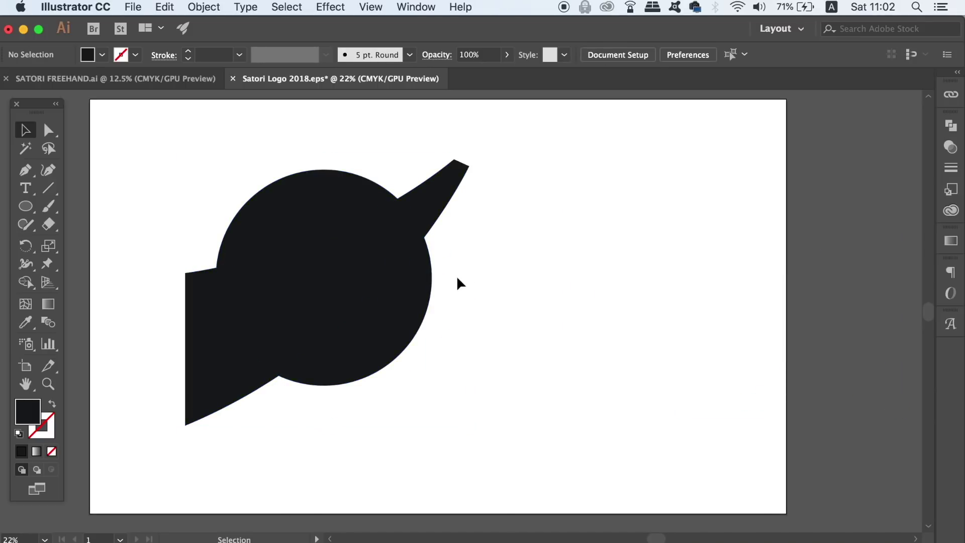
Make an opacity mask on the black circle with Clip unchecked.
click(306, 201)
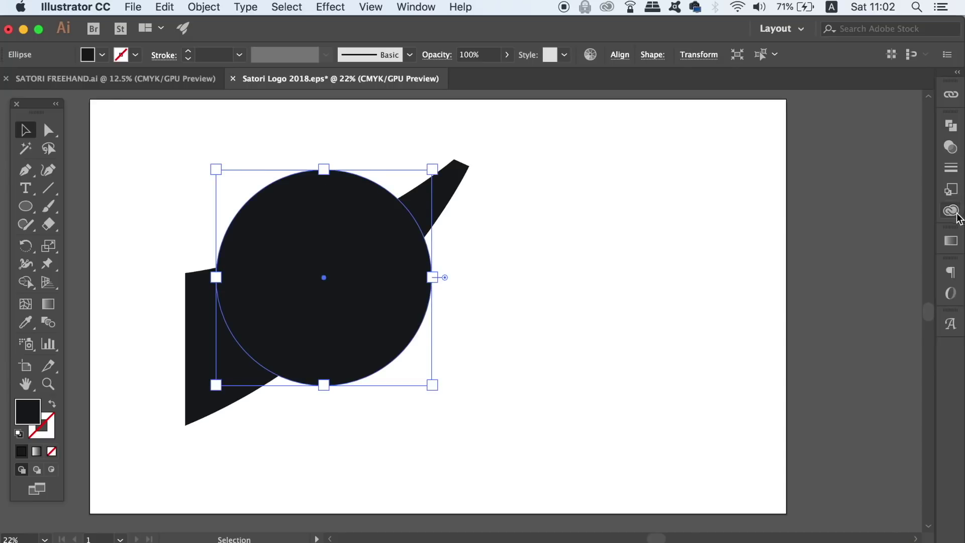
click(949, 147)
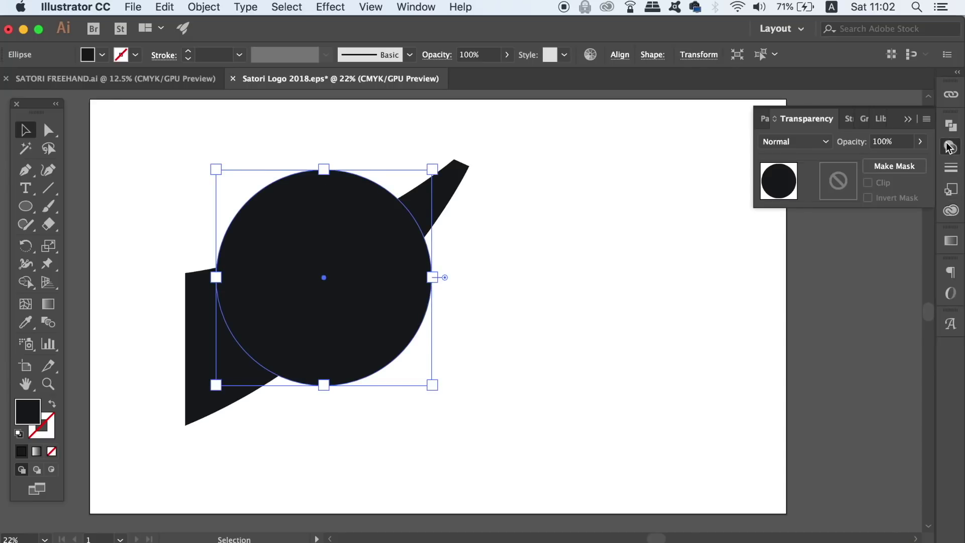
click(895, 167)
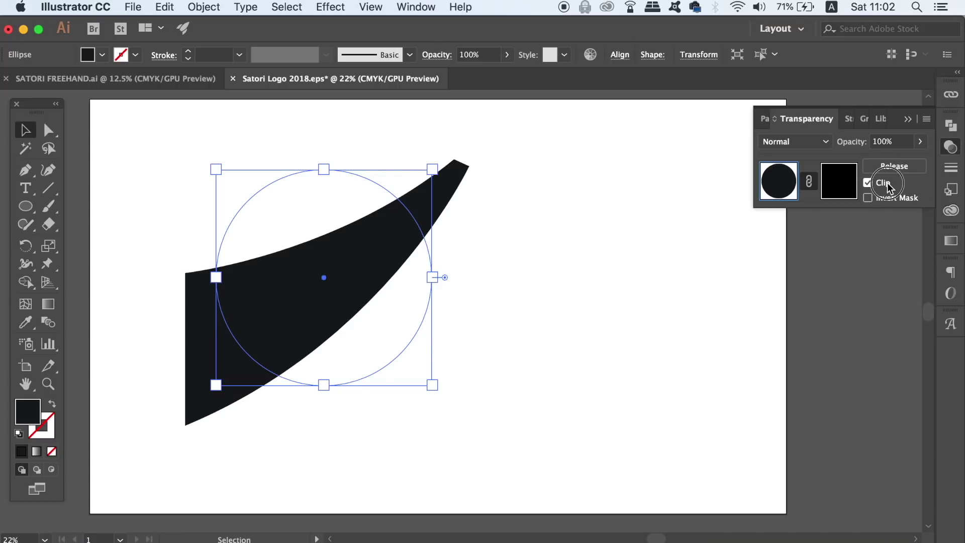
click(887, 186)
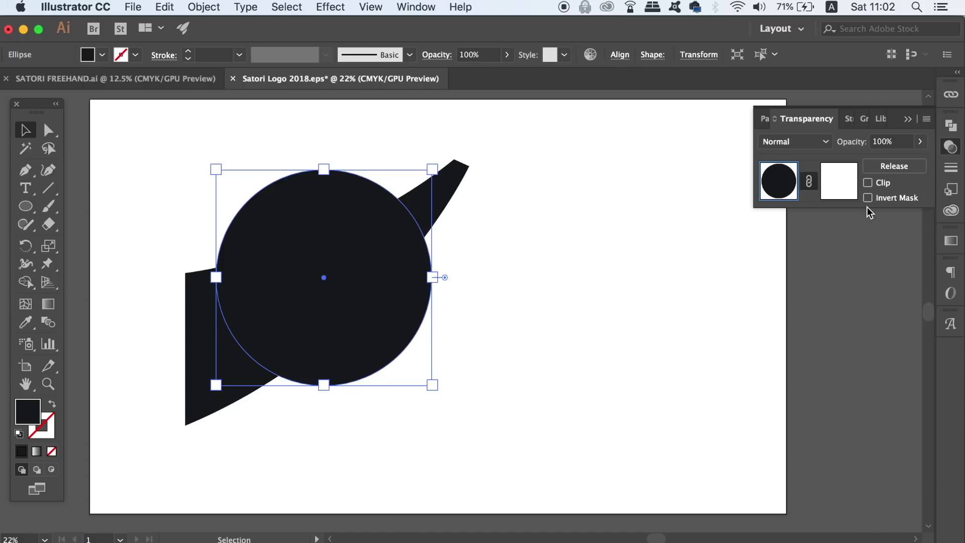
click(517, 267)
Copy the black wedge and move the original to the right of the circle.
click(454, 174)
key(super+c)
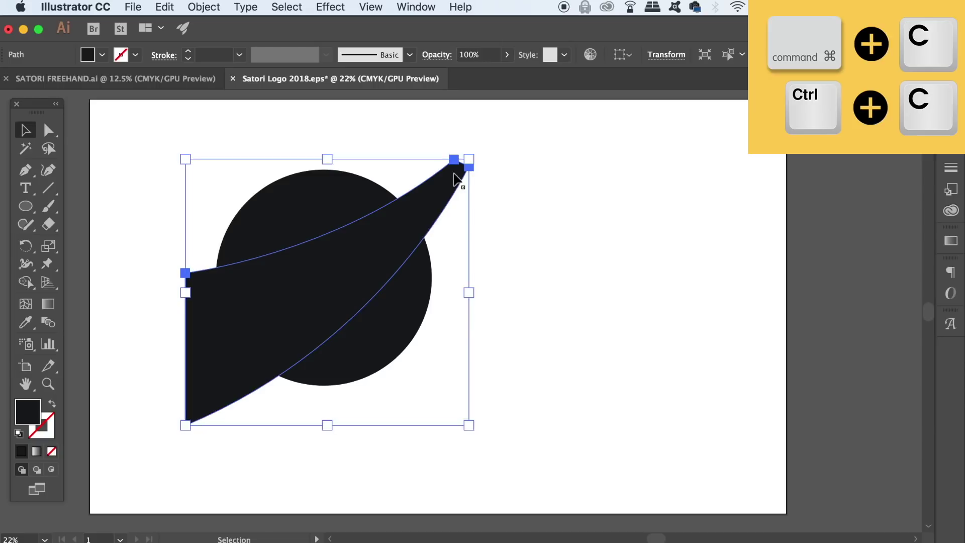
drag(447, 183, 876, 183)
Paste the wedge copy into the circle's opacity mask and place it over the circle.
click(346, 250)
click(954, 154)
click(844, 188)
key(super+v)
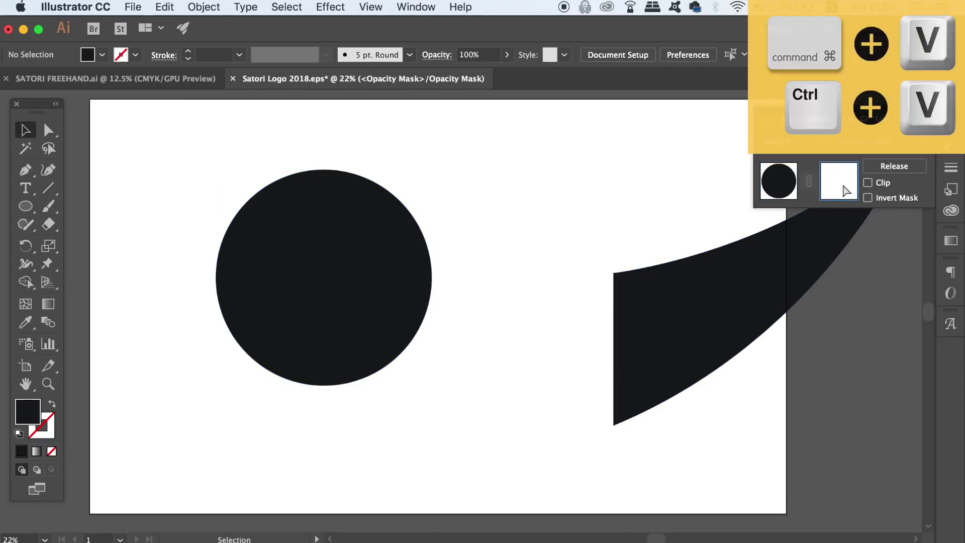
drag(492, 260, 360, 252)
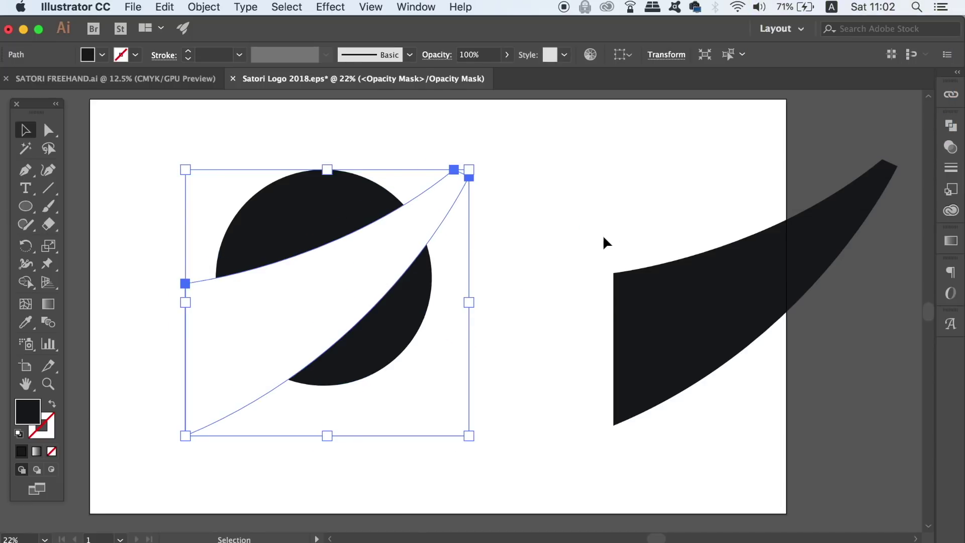
click(950, 147)
Return to the circle artwork and move the split circle left off the artboard.
key(super+minus)
key(super+minus)
click(394, 248)
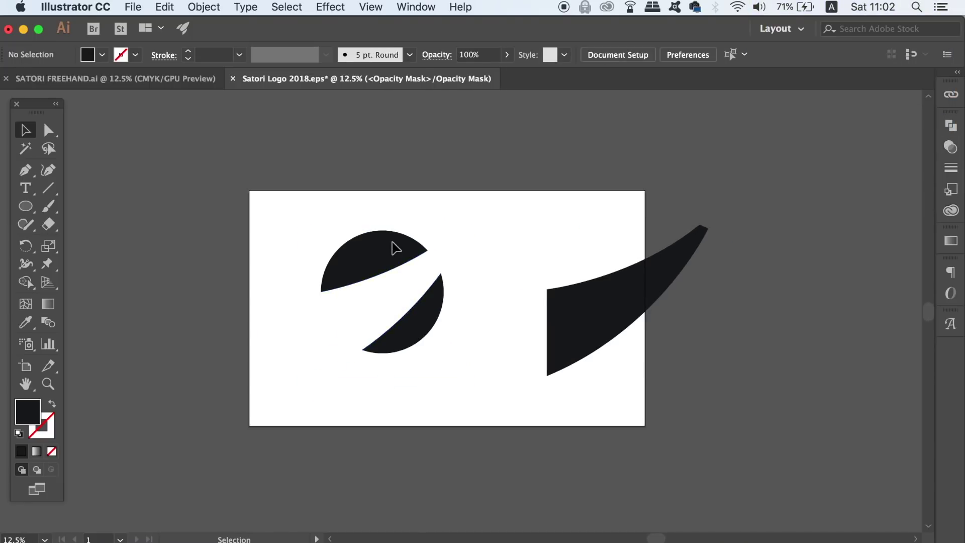
click(950, 147)
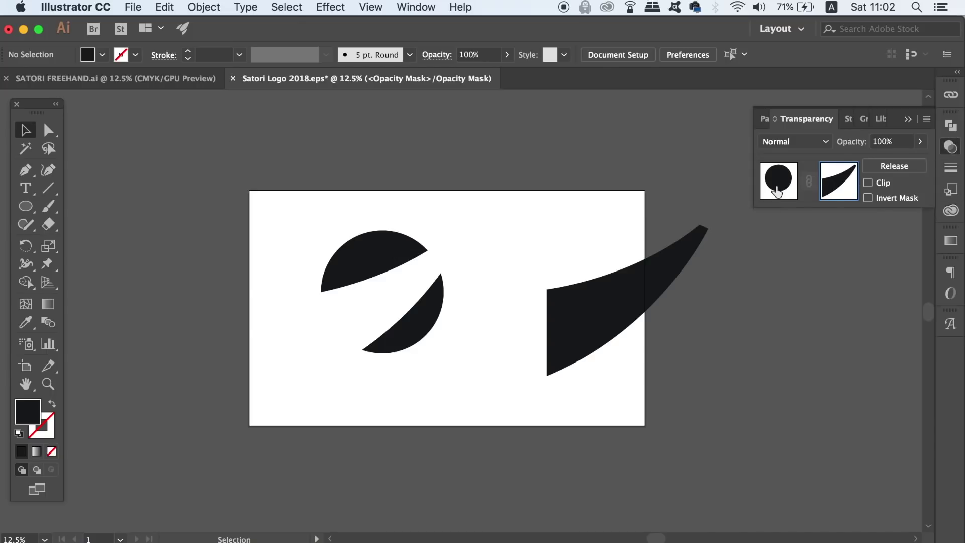
click(777, 191)
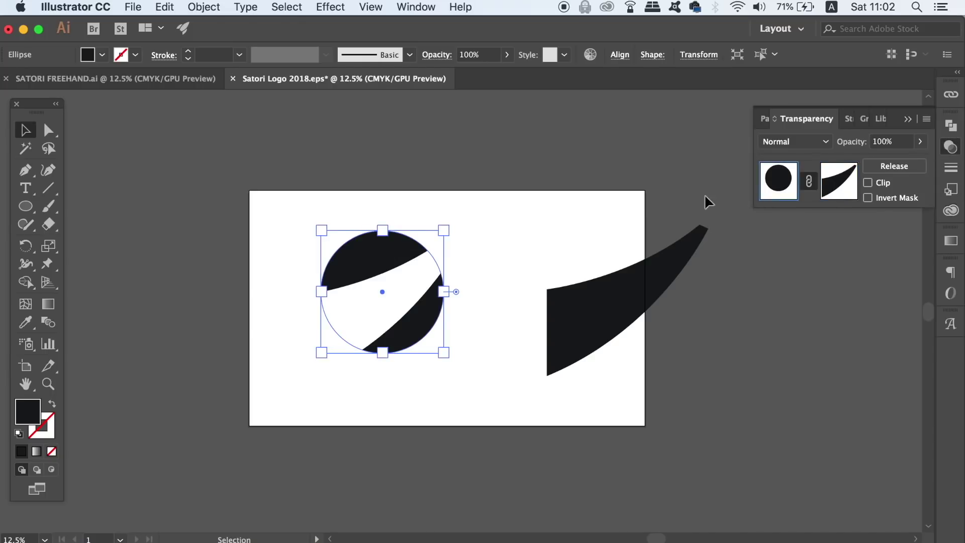
drag(398, 243, 190, 189)
click(196, 228)
Shift the masking wedge inside the opacity mask to reposition the diagonal gap.
click(201, 287)
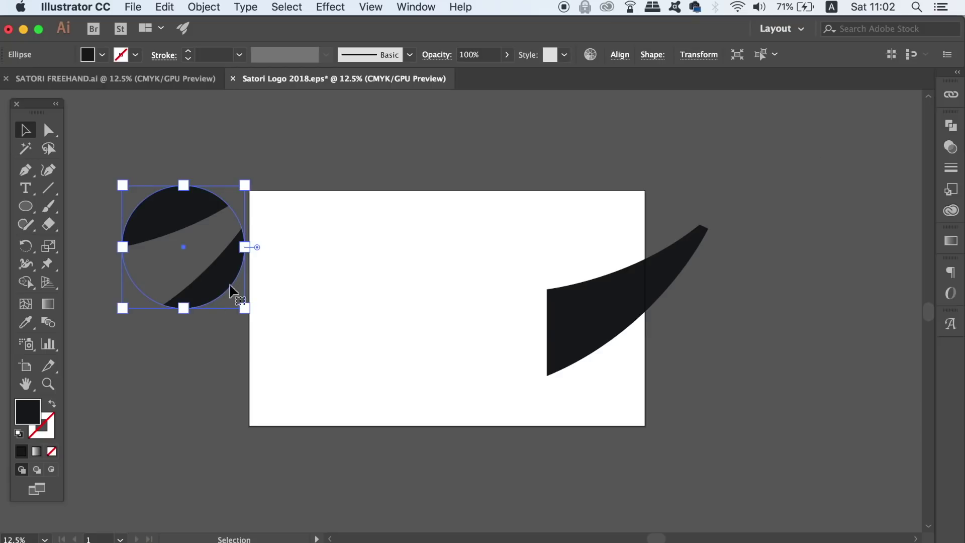
click(950, 147)
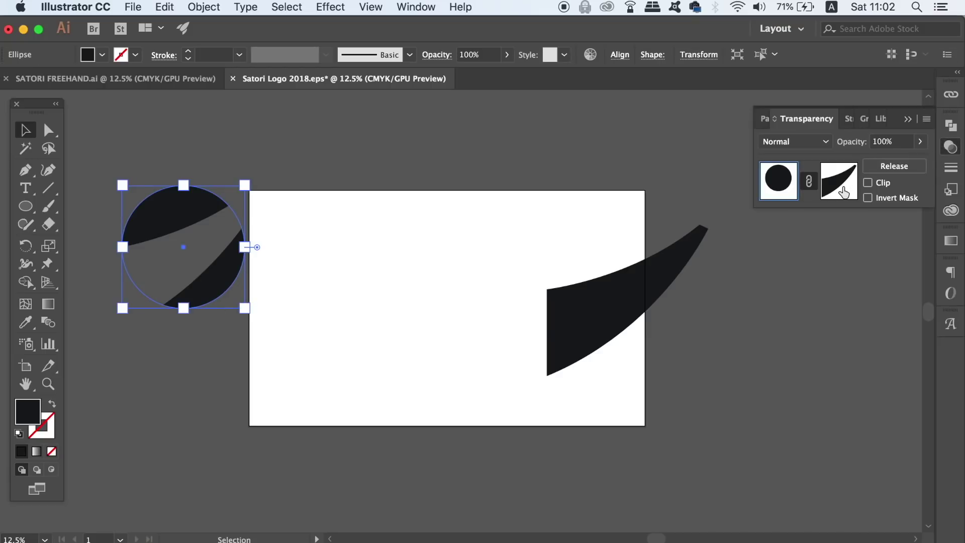
click(839, 181)
drag(233, 245, 172, 240)
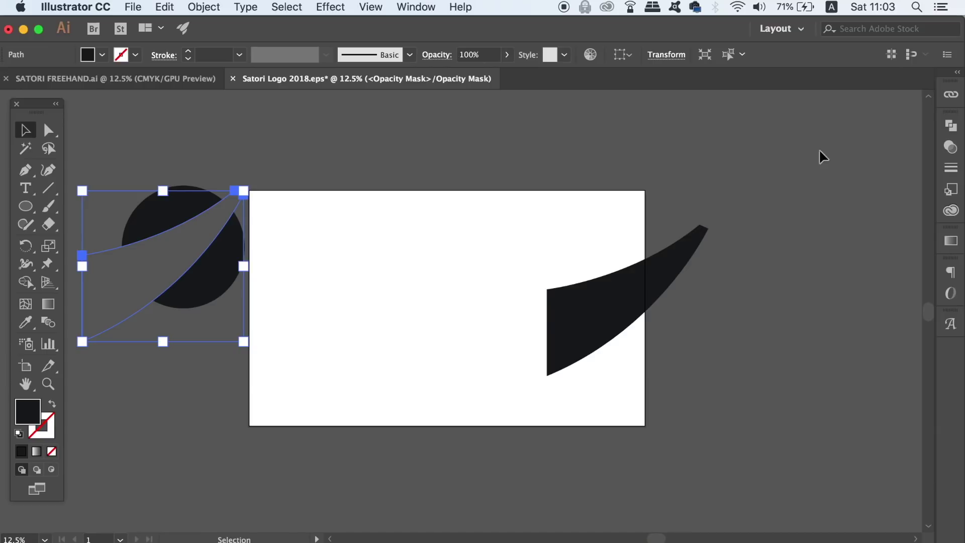
click(951, 147)
click(778, 190)
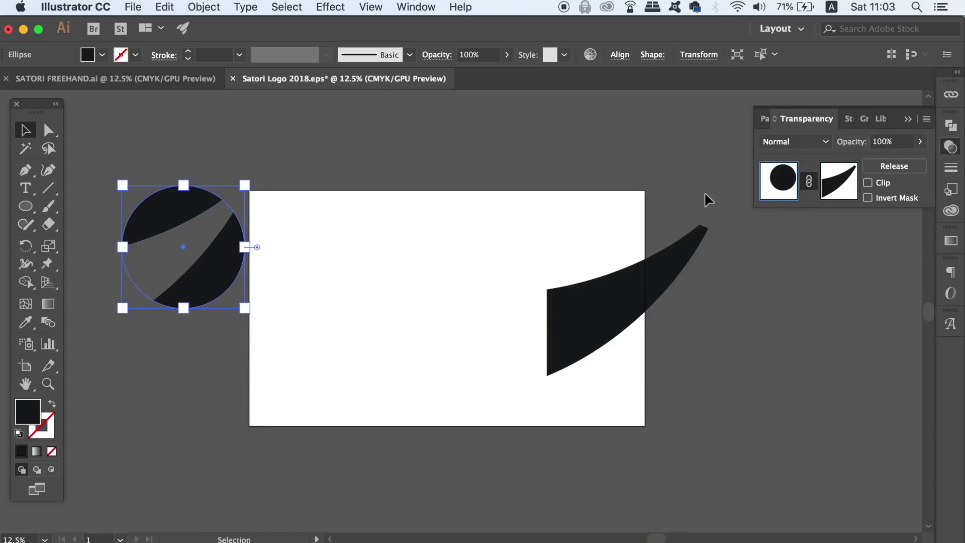
click(471, 134)
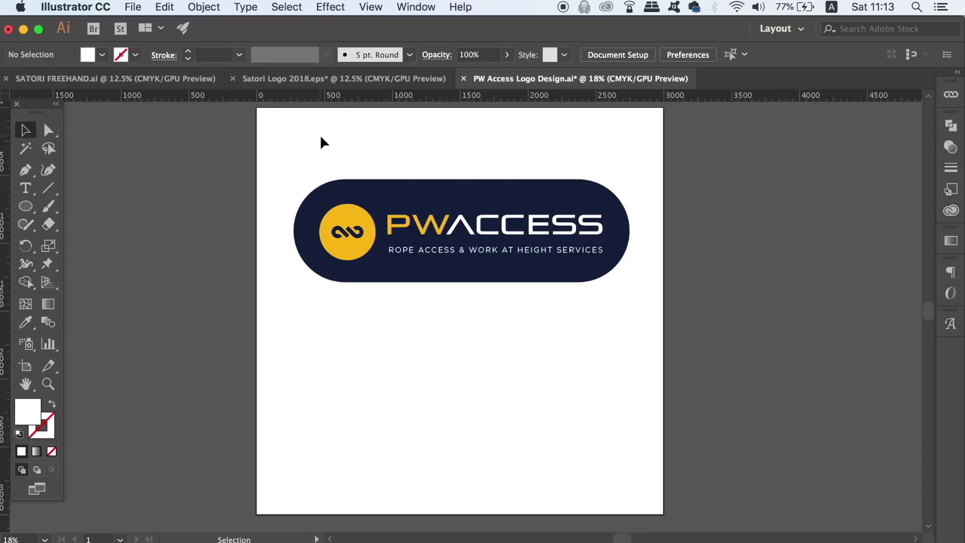
Duplicate the PW ACCESS logo below the original and reflect the copy horizontally.
drag(725, 366, 725, 366)
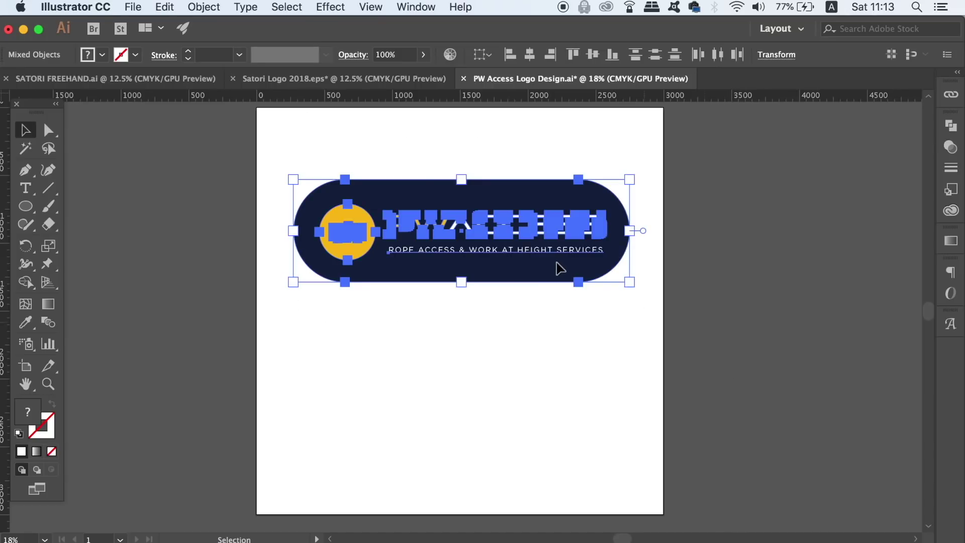
drag(555, 262, 551, 385)
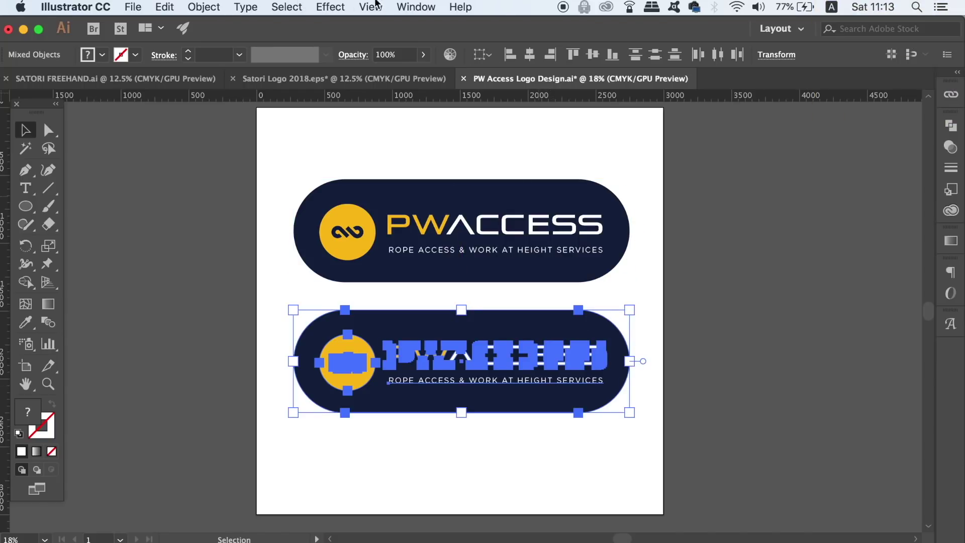
click(207, 7)
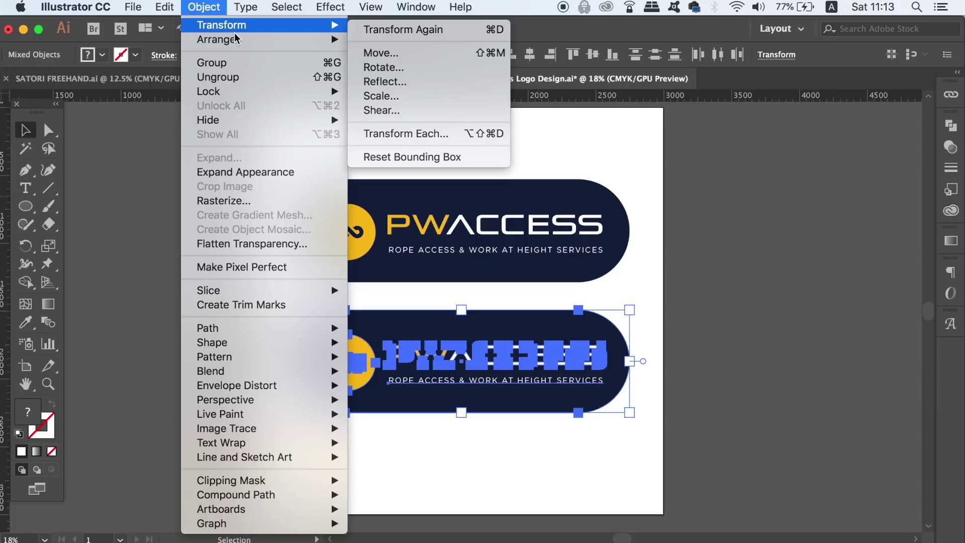
mouse_move(235, 39)
mouse_move(297, 24)
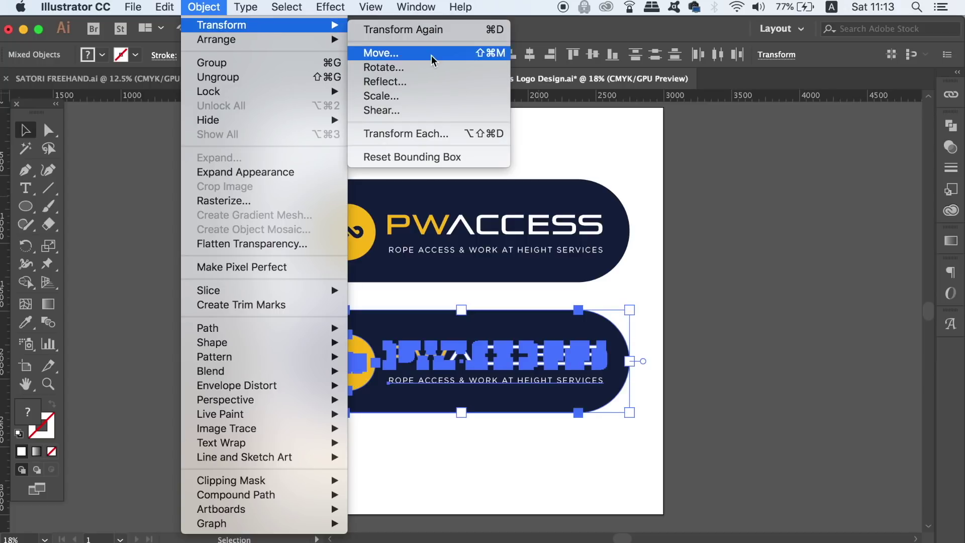
click(423, 83)
click(746, 332)
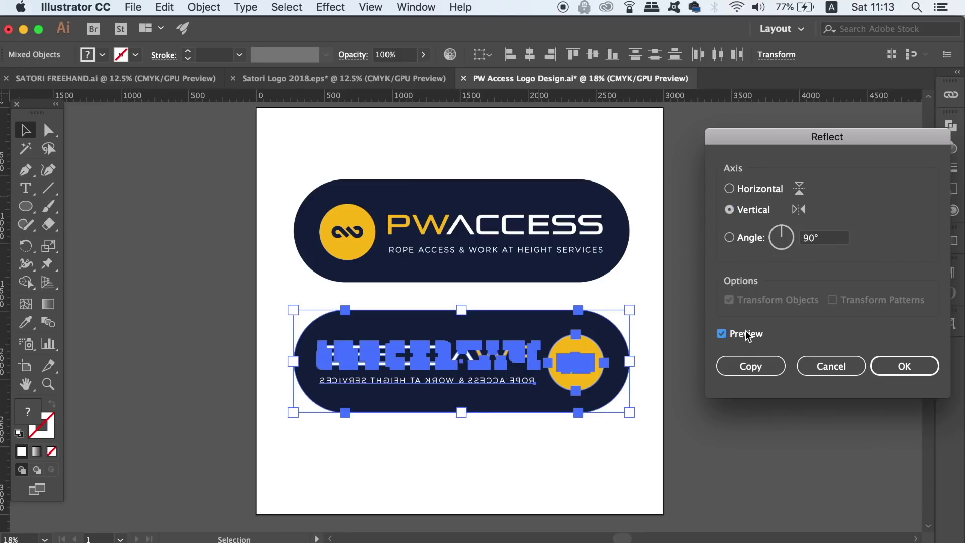
click(767, 190)
click(902, 366)
click(788, 387)
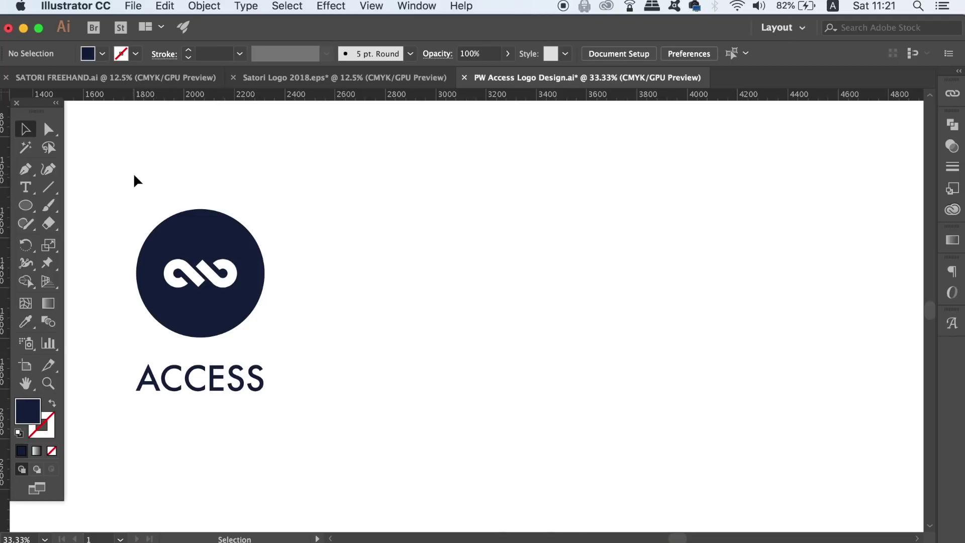
Option-drag a copy of the circle icon and ACCESS text to the right.
drag(134, 177, 285, 392)
drag(231, 294, 525, 296)
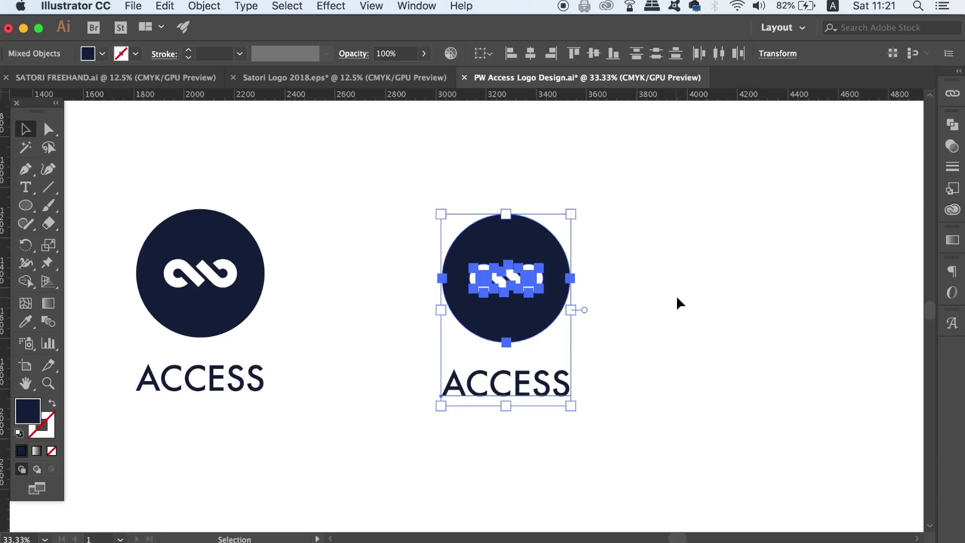
click(680, 303)
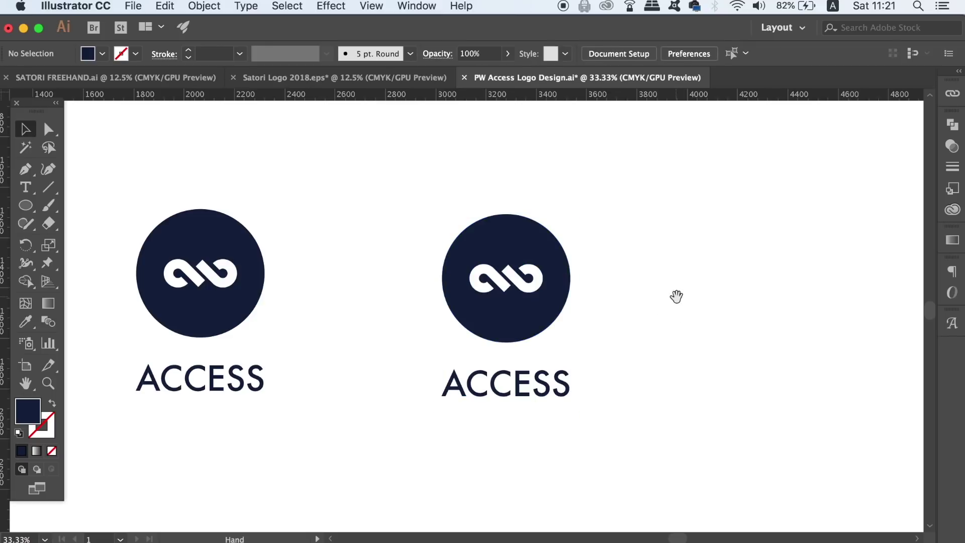
Raise the tracking of the copied ACCESS text to 24 in the Character panel.
drag(675, 301, 562, 285)
key(super+t)
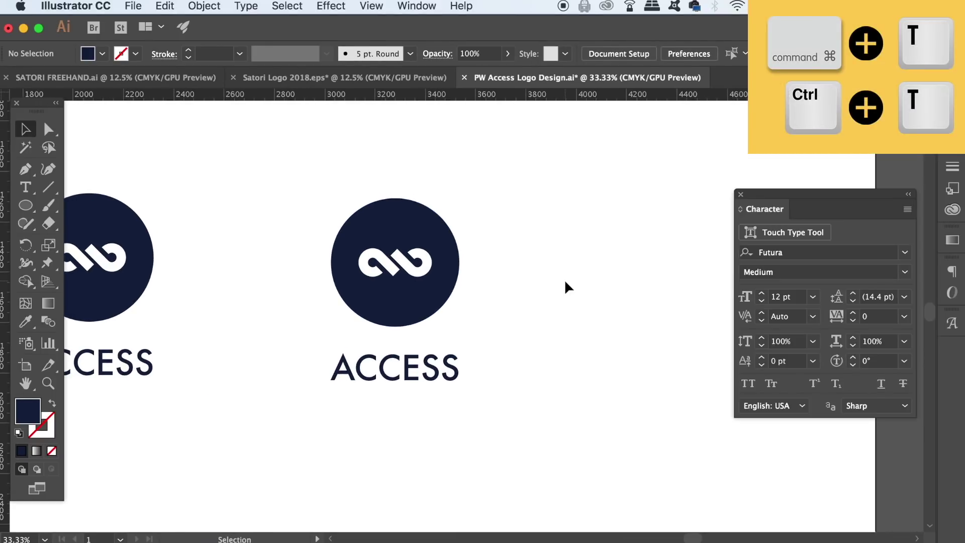
key(super+equal)
drag(815, 195, 706, 162)
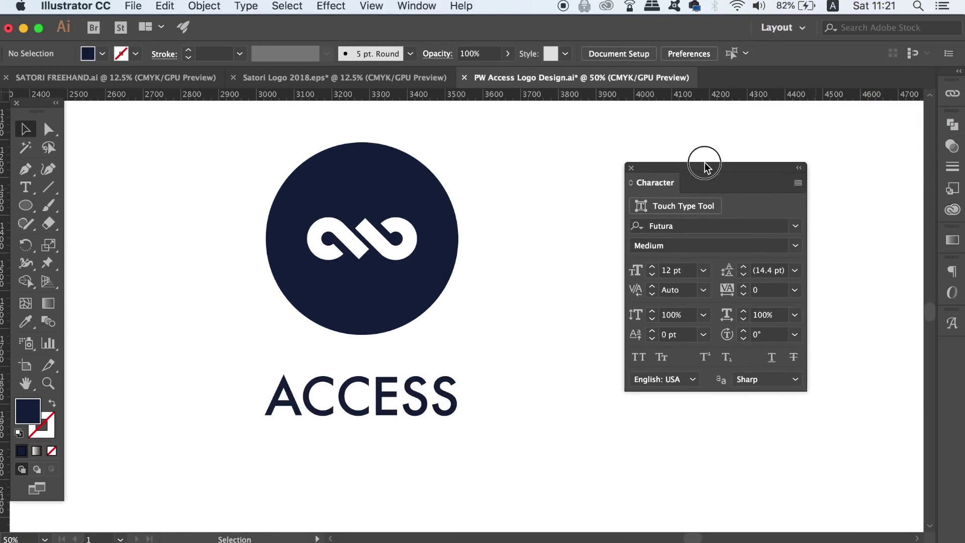
click(428, 395)
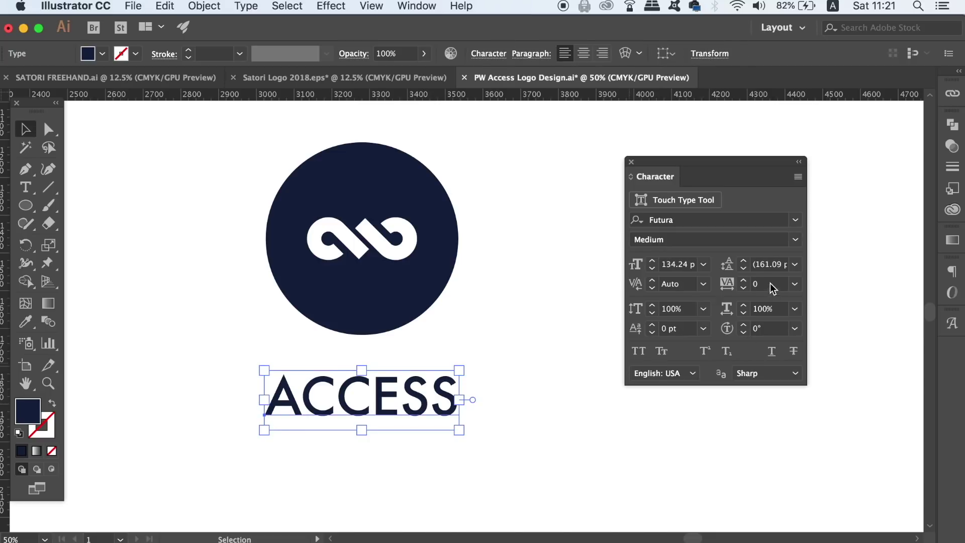
click(744, 279)
click(743, 280)
click(744, 280)
click(744, 280)
click(744, 280)
click(744, 280)
click(743, 279)
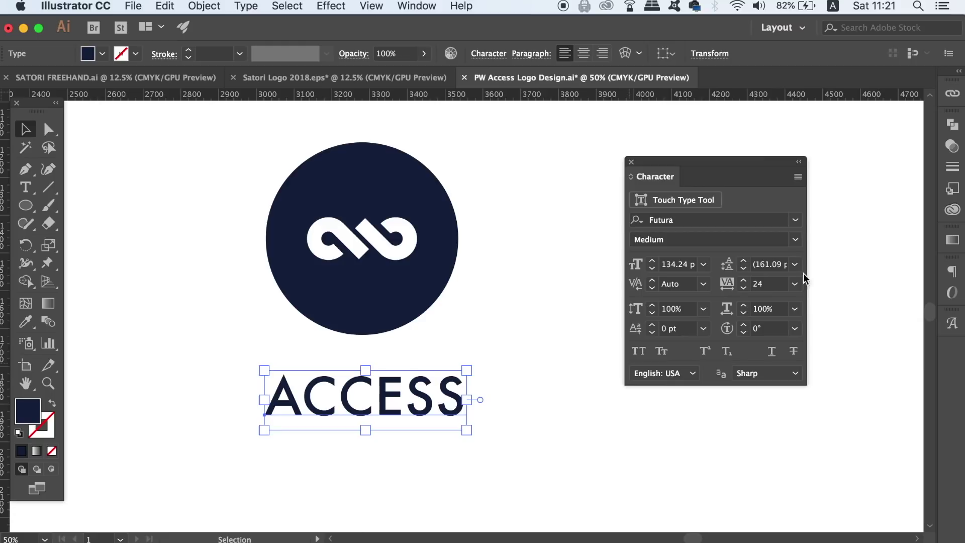
Set the ACCESS kerning to Optical and close the Character panel.
click(703, 284)
click(733, 330)
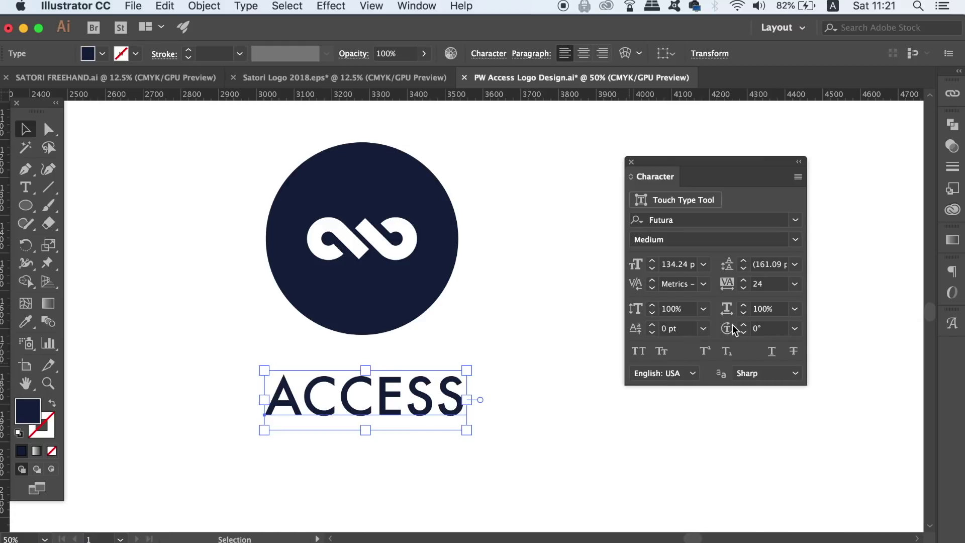
click(703, 283)
click(704, 315)
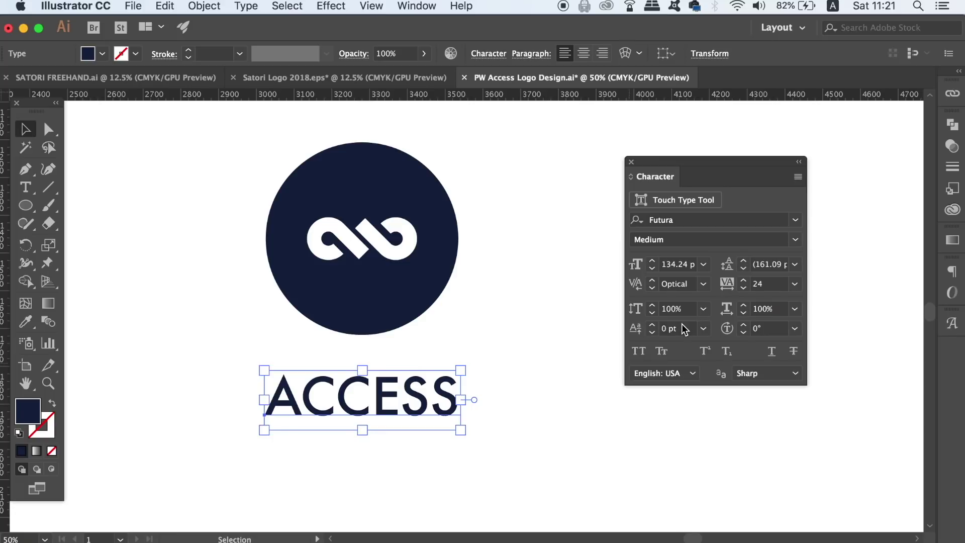
click(631, 162)
scroll(517, 323, down, 2)
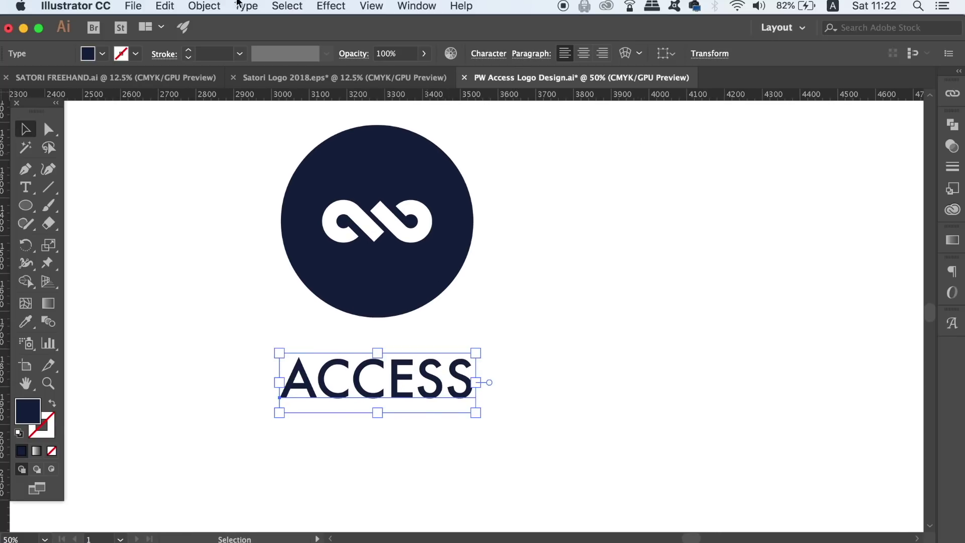
Expand the ACCESS text into outlines and ungroup the letters.
click(224, 6)
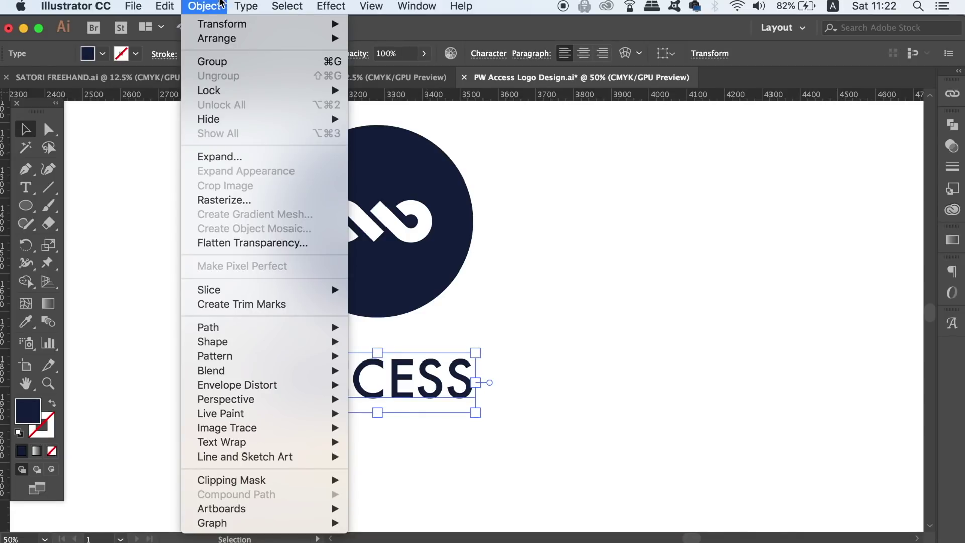
click(229, 158)
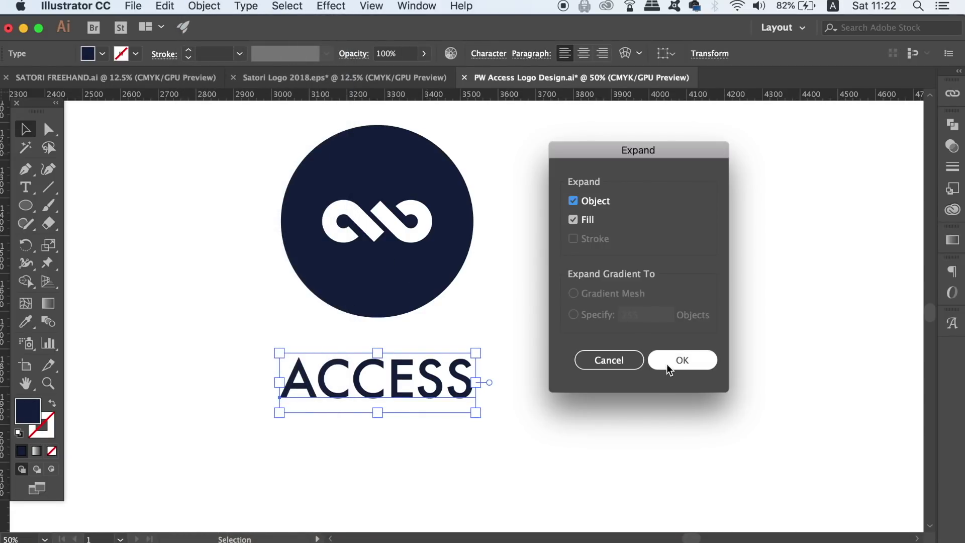
click(670, 366)
click(196, 6)
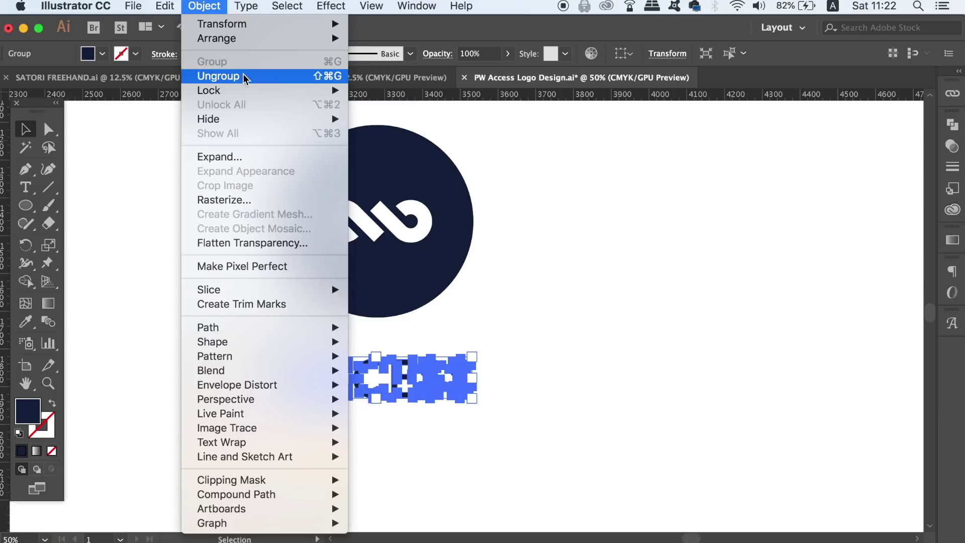
click(245, 76)
click(196, 304)
Zoom in on the outlined letters and select the E, S and S.
key(super+equal)
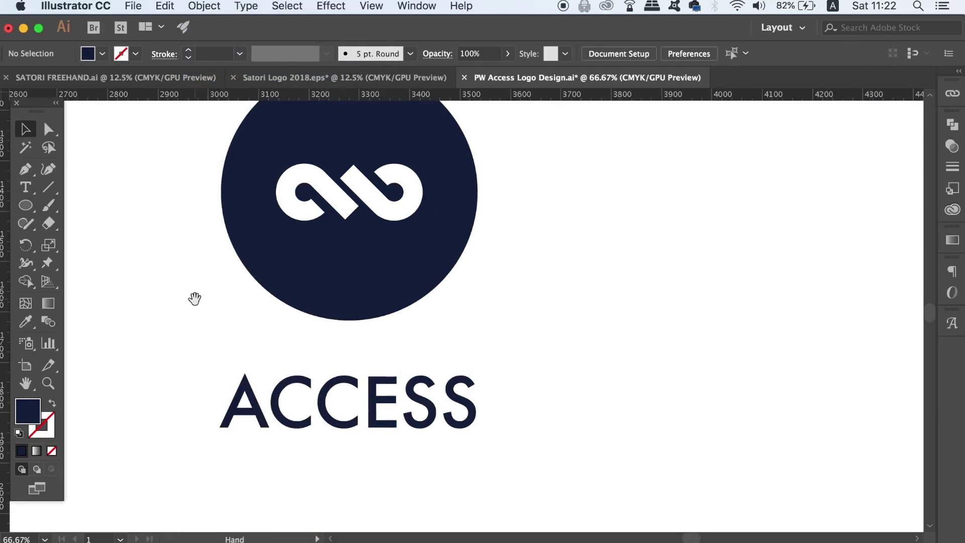
drag(195, 299, 291, 325)
click(334, 427)
click(293, 378)
drag(292, 379, 402, 467)
drag(458, 390, 618, 477)
click(619, 476)
drag(461, 349, 578, 446)
Select the ACCESS letter outlines and reflect them upside down to check spacing.
click(605, 451)
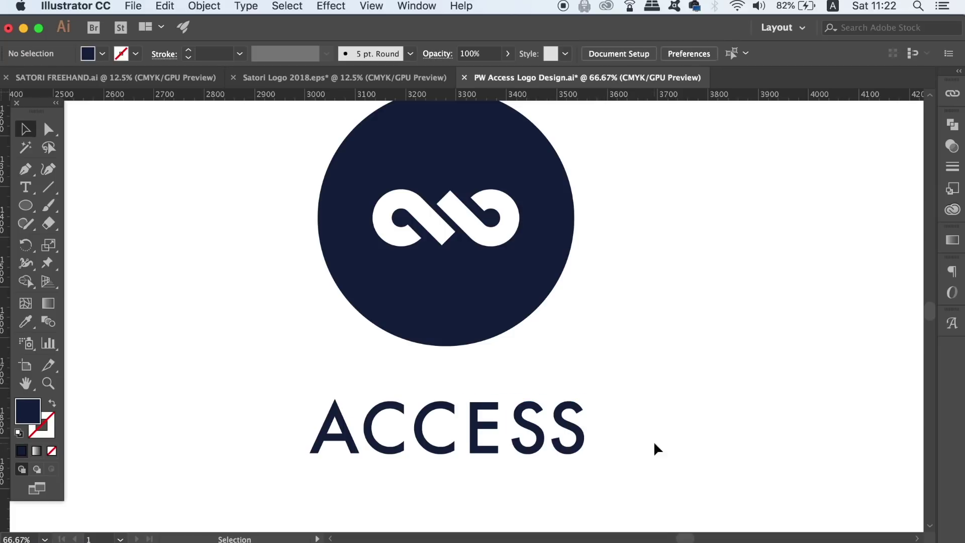
scroll(593, 382, down, 2)
drag(593, 382, 635, 469)
click(635, 469)
drag(255, 422, 681, 397)
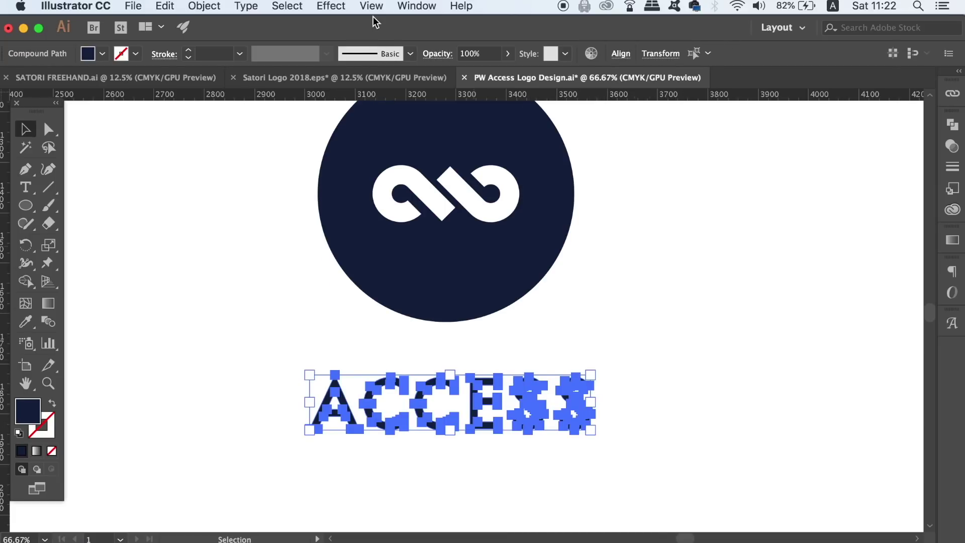
click(204, 6)
mouse_move(221, 23)
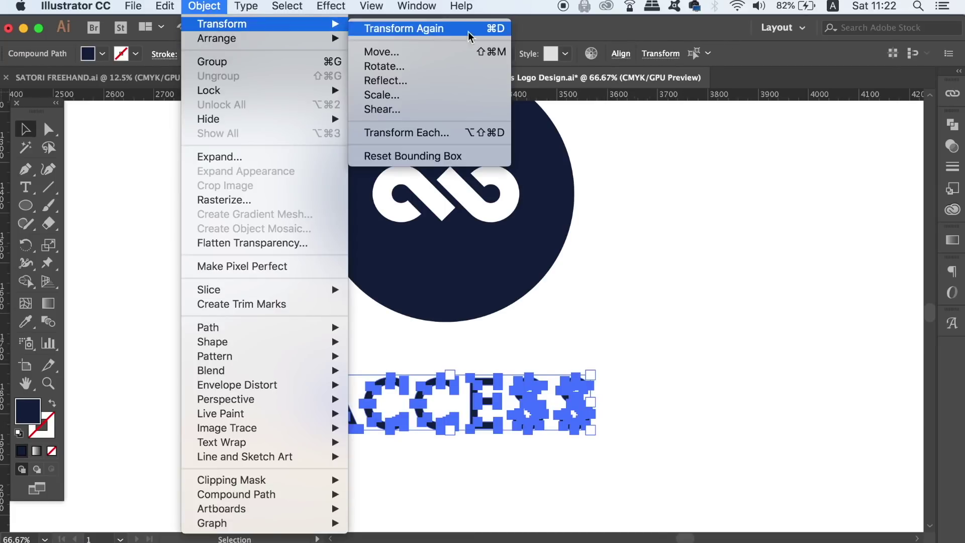
click(453, 81)
key(Return)
click(690, 330)
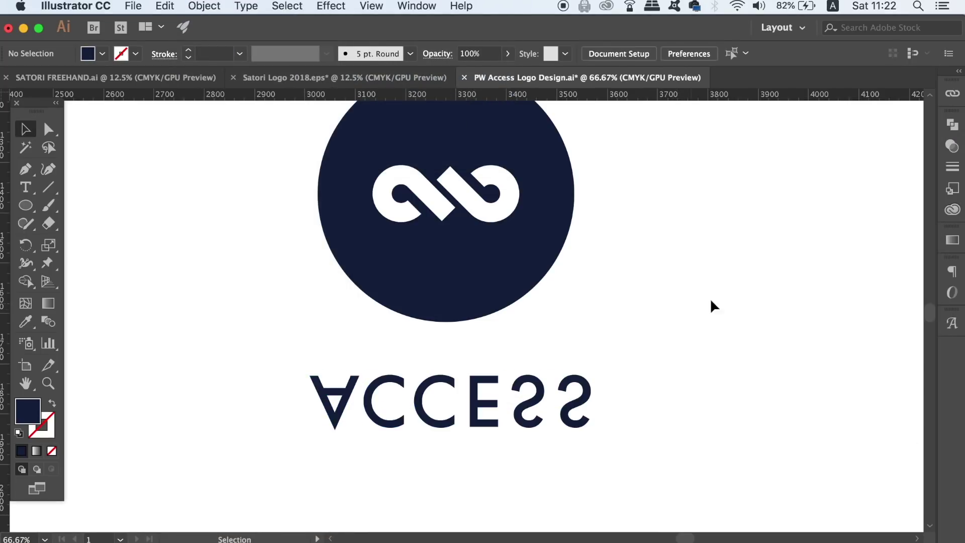
Reselect all six ACCESS letters and reflect them back upright.
drag(523, 340, 641, 439)
drag(488, 347, 545, 395)
click(487, 469)
drag(445, 362, 585, 424)
click(561, 495)
drag(405, 390, 611, 439)
drag(442, 384, 548, 412)
click(726, 448)
key(super+a)
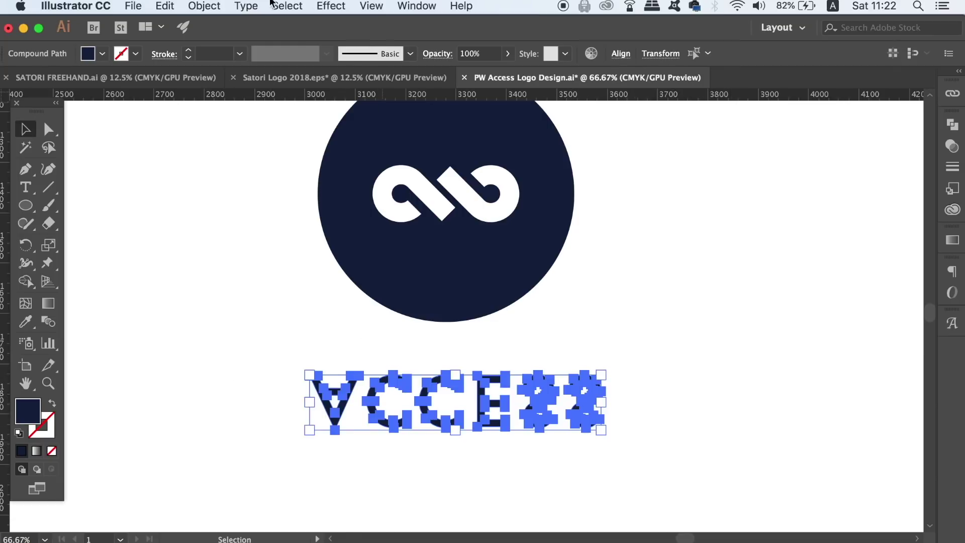
click(204, 5)
mouse_move(311, 37)
click(425, 79)
key(Return)
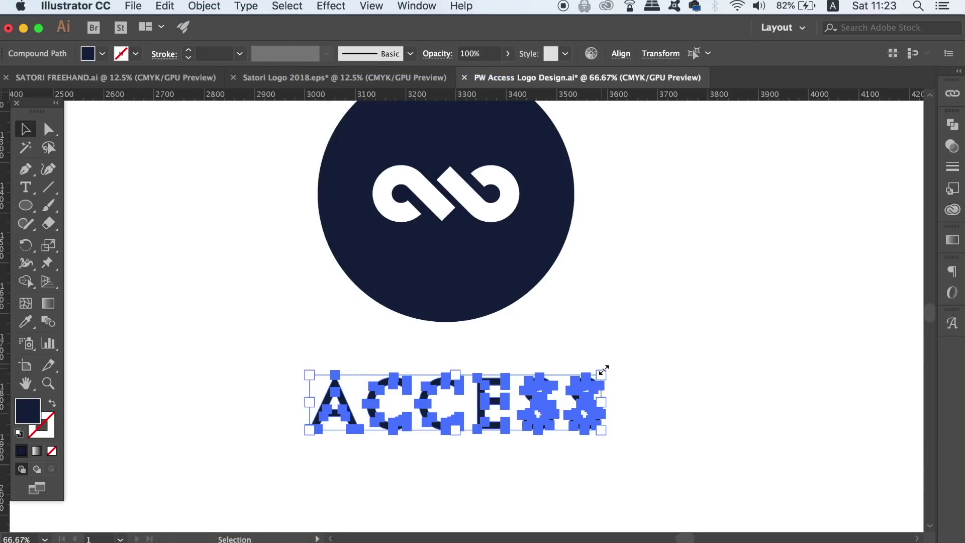
Scale the ACCESS outlines down slightly beneath the circle and zoom out to compare.
drag(603, 371, 526, 409)
click(526, 512)
key(super+minus)
key(super+minus)
key(super+minus)
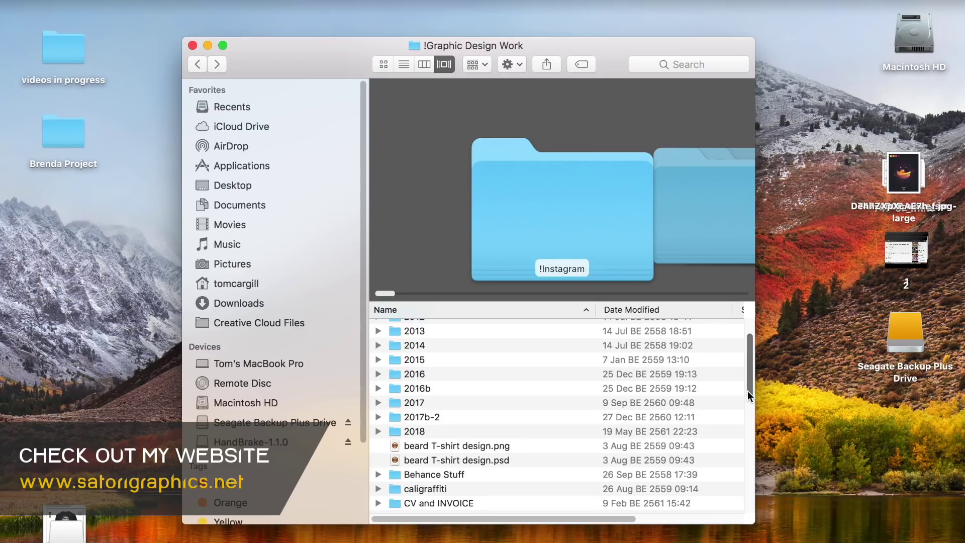
Open 2018 > Richard EXOTICA Logo and select the FINAL DESIGNS folder.
drag(746, 391, 747, 384)
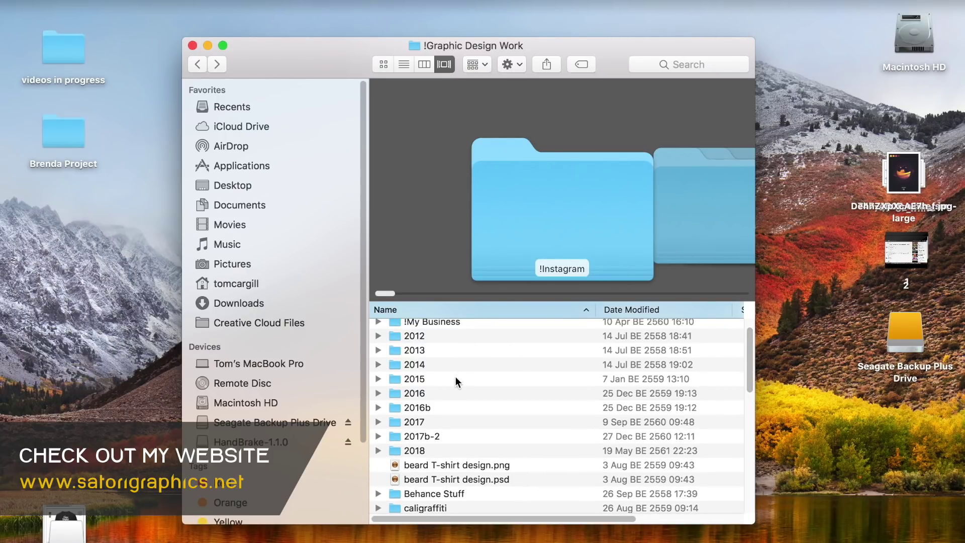
double_click(450, 451)
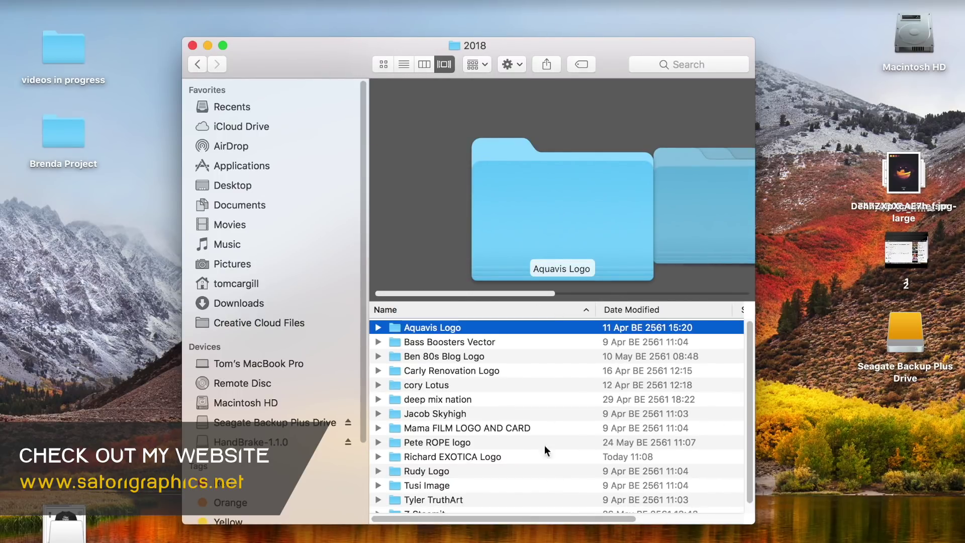
double_click(505, 457)
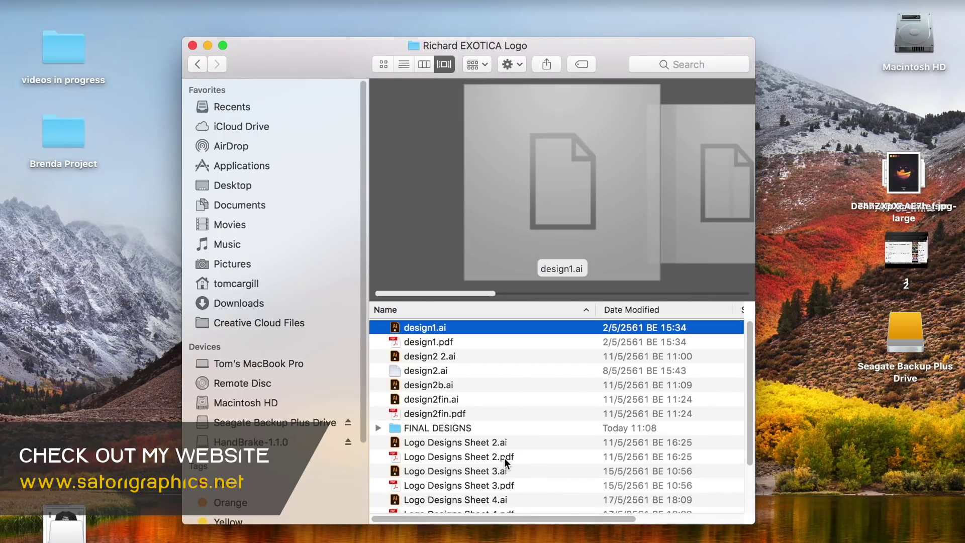
drag(746, 337, 749, 386)
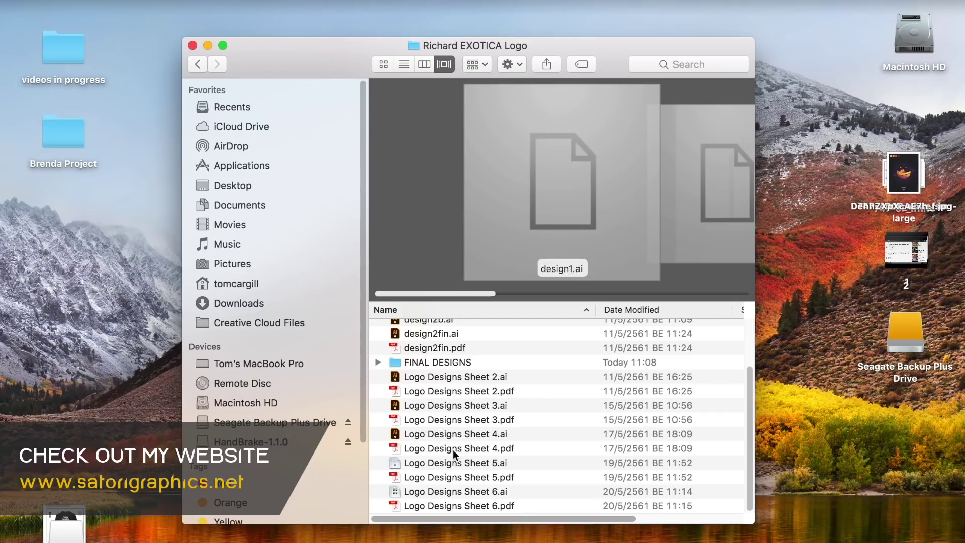
click(466, 363)
Open the FINAL DESIGNS folder in Finder to show WSE Logo.ai, .eps, JPG, PNG and zip files.
double_click(466, 362)
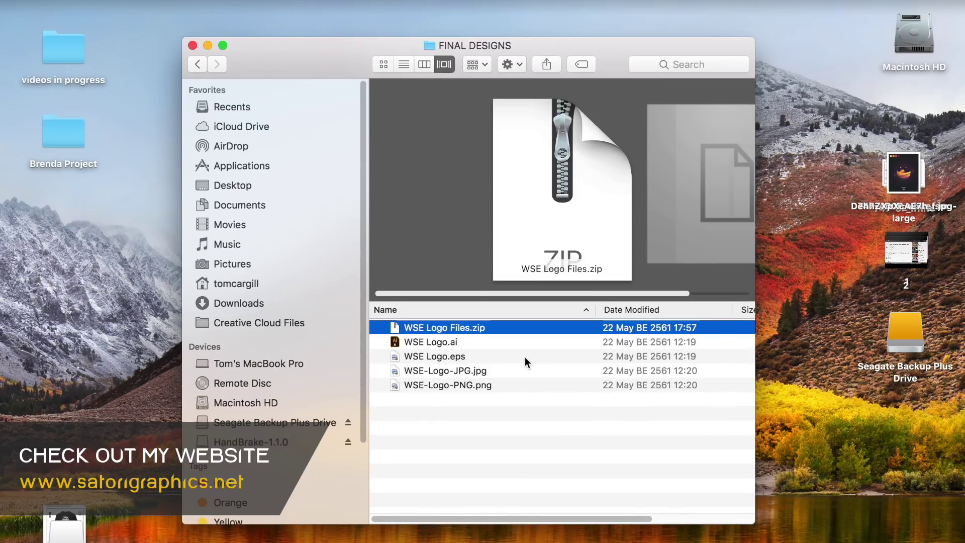